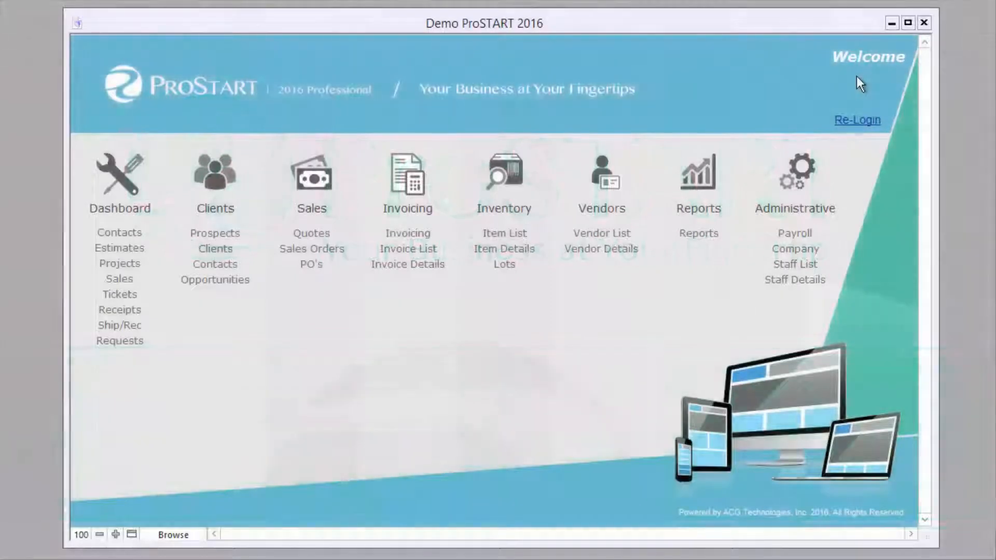
Open the company's custom document settings and select the Welcome document type.
{"action": "left_click", "coordinate": [824, 252]}
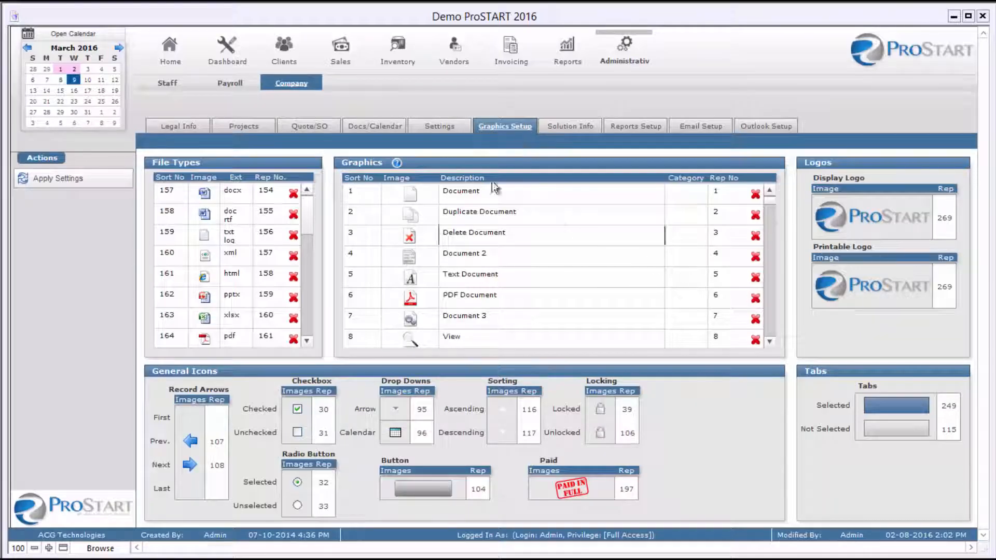
{"action": "left_click", "coordinate": [371, 128]}
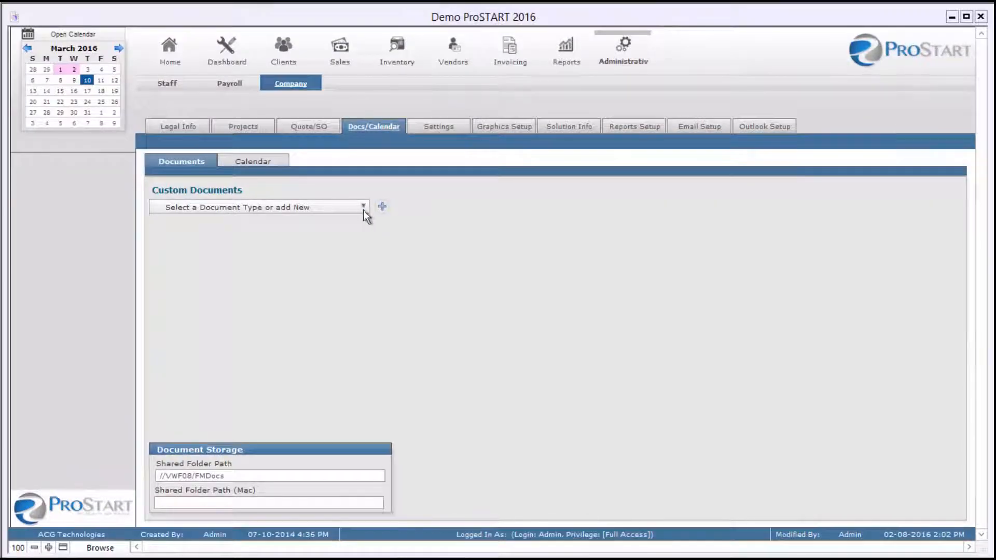
{"action": "left_click", "coordinate": [363, 210]}
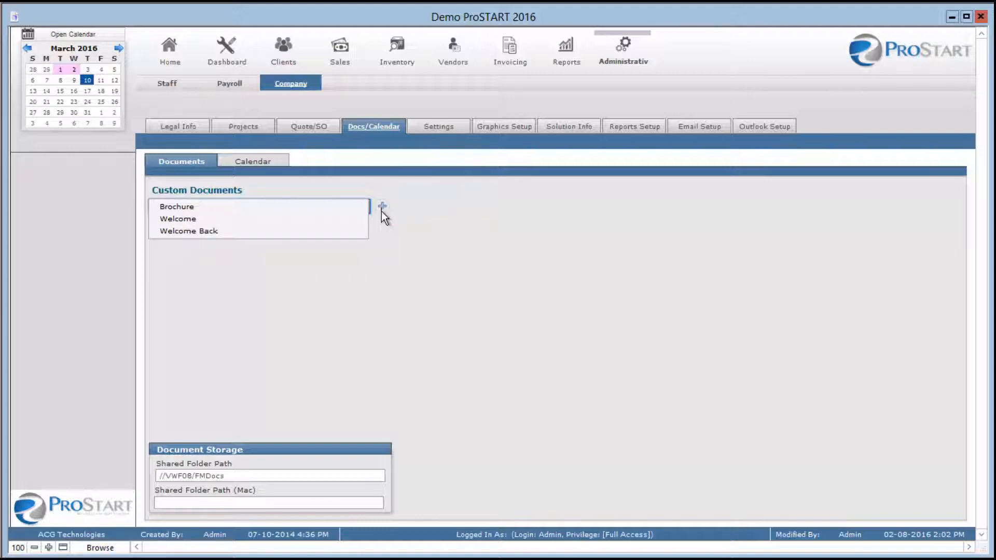
{"action": "left_click", "coordinate": [382, 206]}
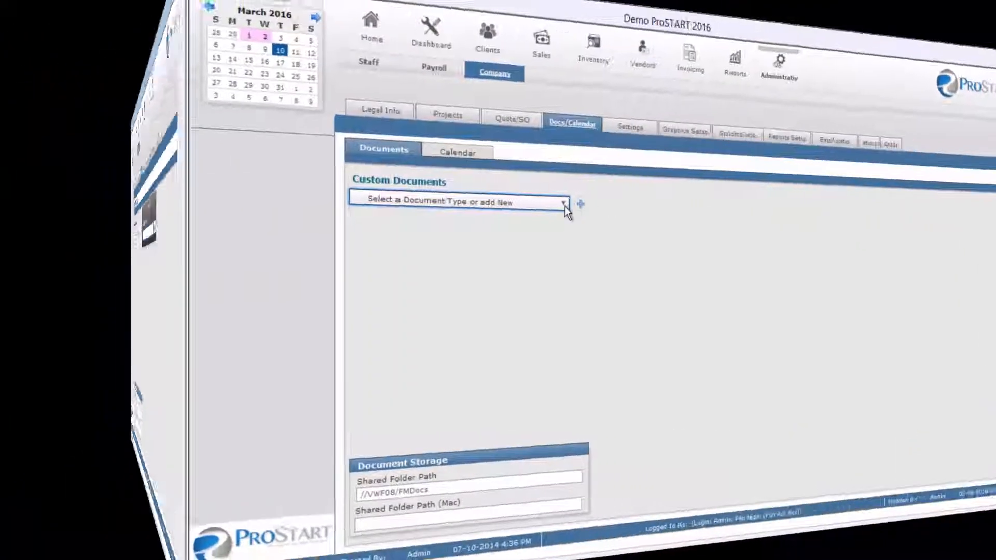
{"action": "left_click", "coordinate": [353, 211]}
{"action": "left_click", "coordinate": [298, 220]}
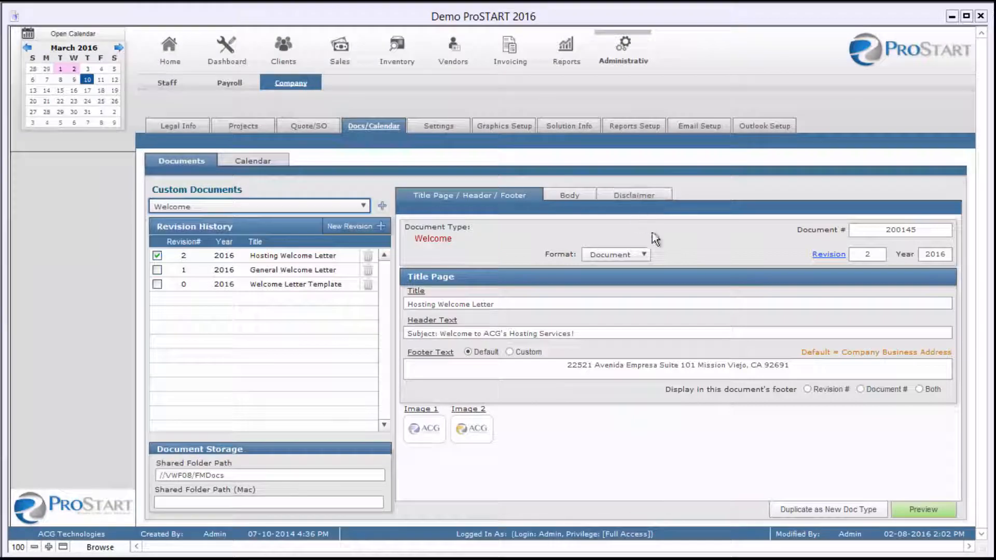
Preview the Hosting Welcome Letter and look through its title page and second page.
{"action": "left_click", "coordinate": [915, 514]}
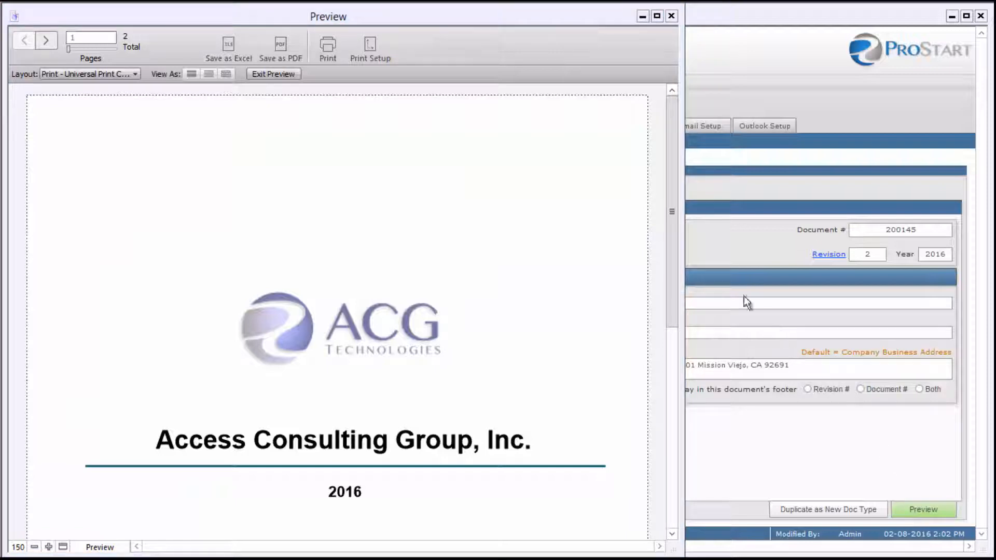
{"action": "left_click_drag", "start_coordinate": [672, 219], "coordinate": [673, 421]}
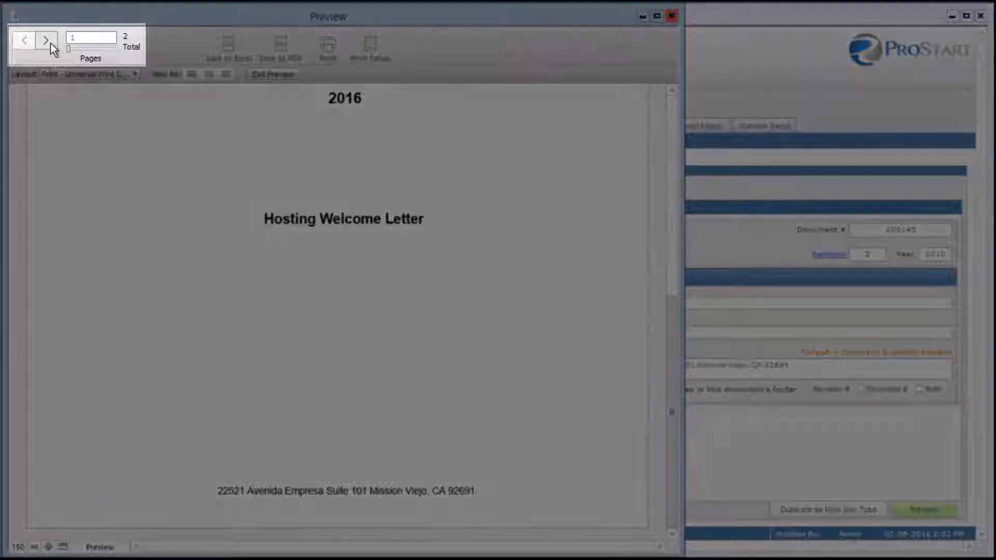
{"action": "left_click", "coordinate": [50, 42]}
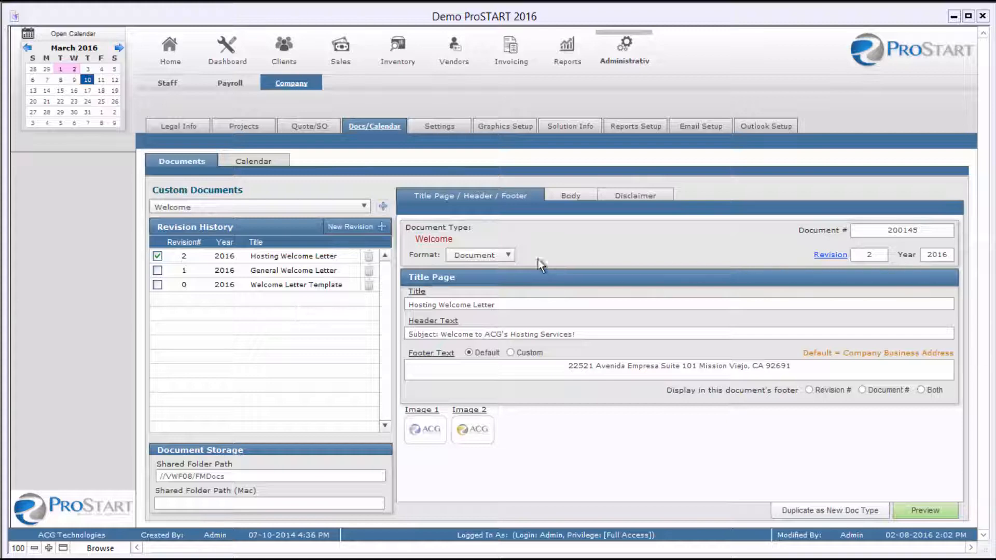
Check the format choices of the Hosting Welcome Letter and switch its footer text to Custom.
{"action": "left_click", "coordinate": [515, 259]}
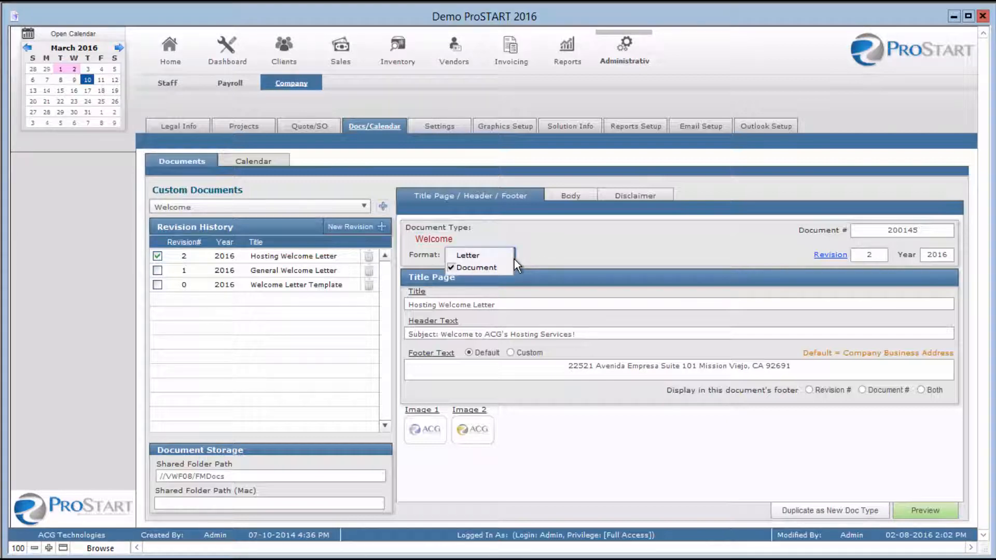
{"action": "left_click", "coordinate": [518, 254]}
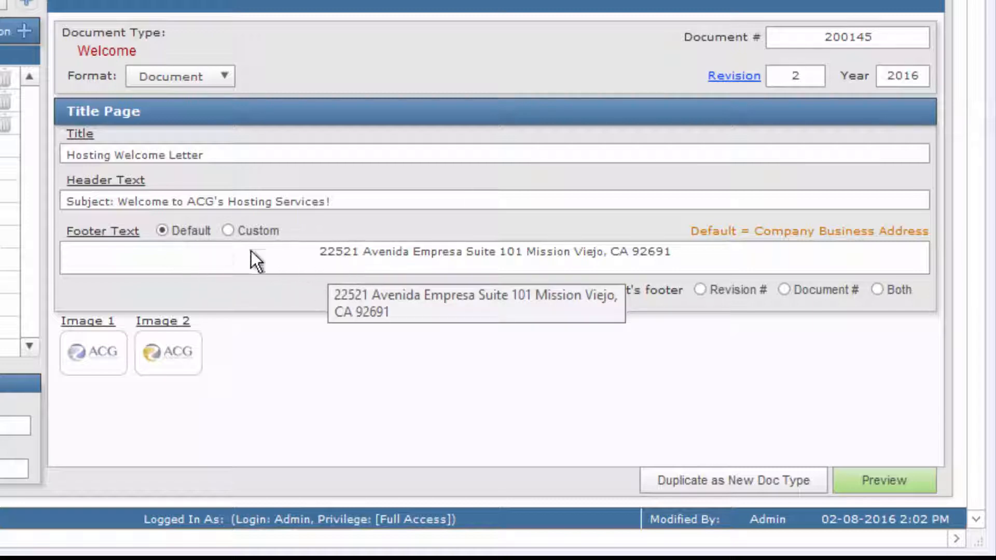
{"action": "left_click", "coordinate": [227, 231]}
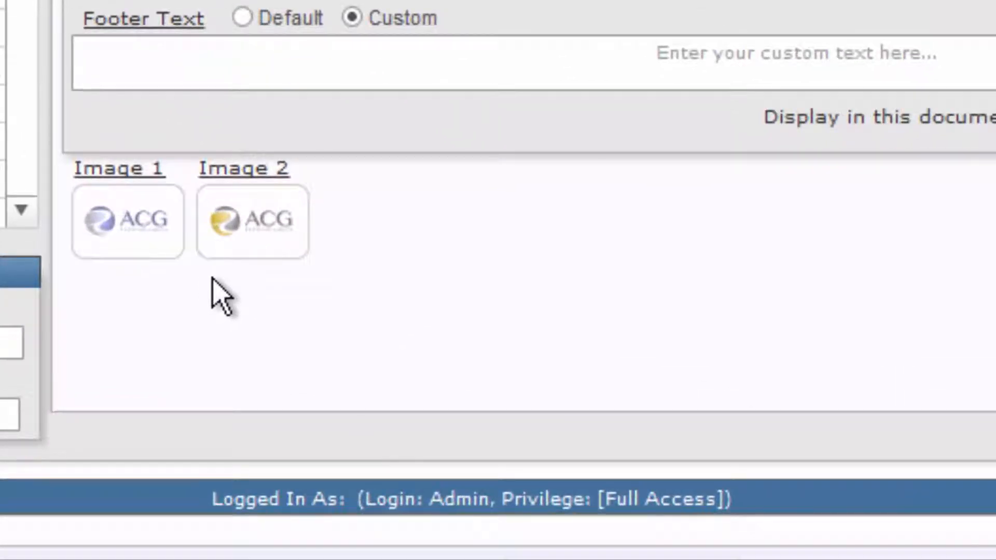
{"action": "right_click", "coordinate": [254, 244]}
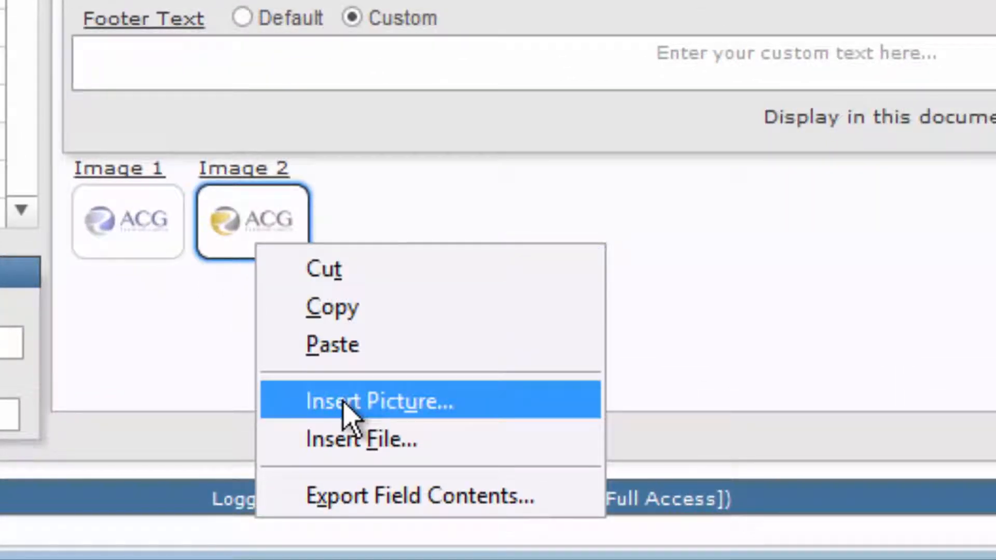
{"action": "left_click", "coordinate": [128, 290]}
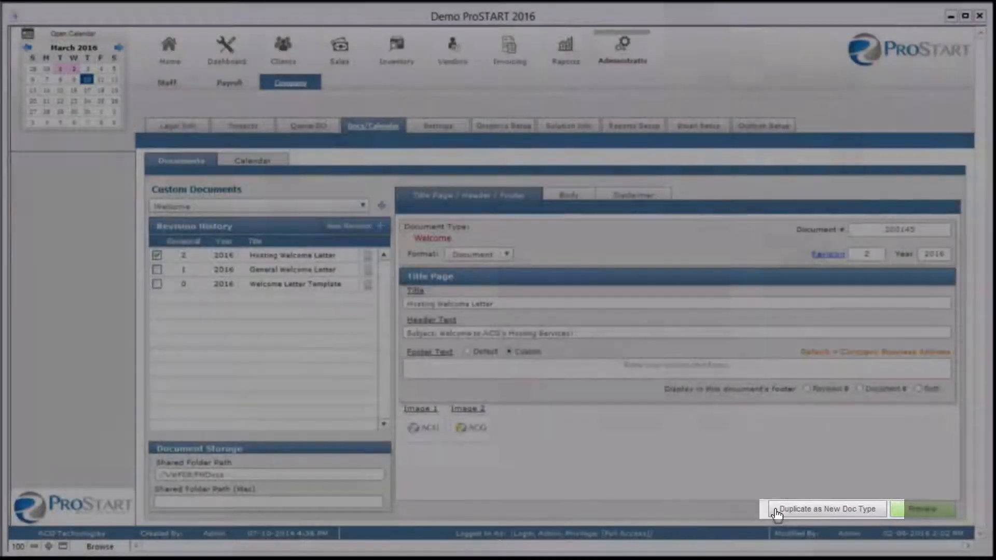
{"action": "left_click", "coordinate": [775, 509]}
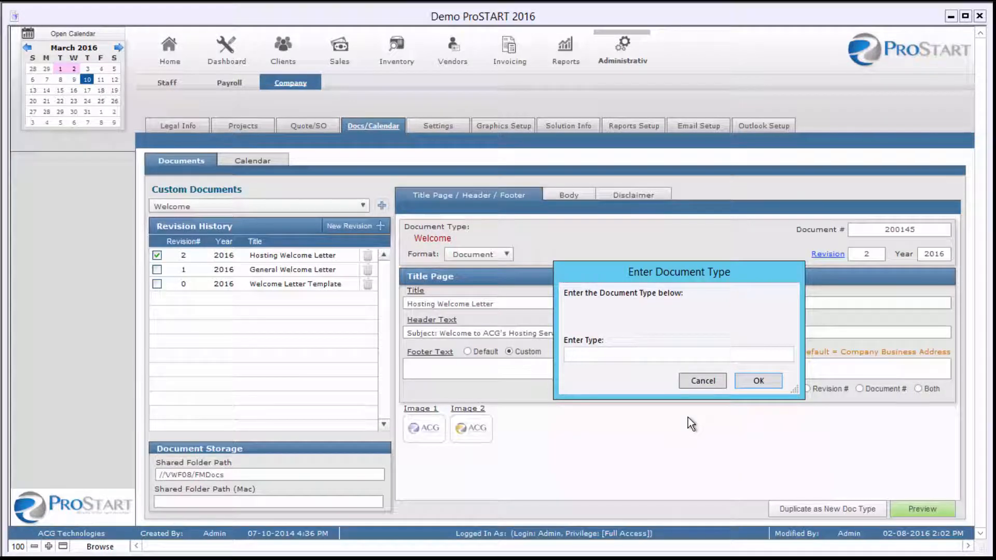
{"action": "left_click", "coordinate": [702, 381]}
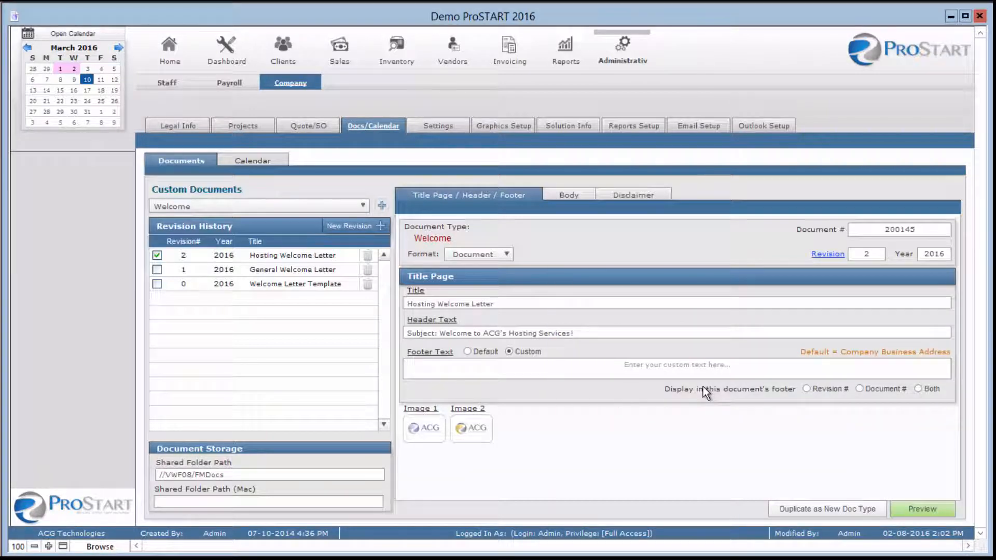
Open the letter's body text and insert a bullet before the <date> merge field in Body 1.
{"action": "left_click", "coordinate": [568, 196]}
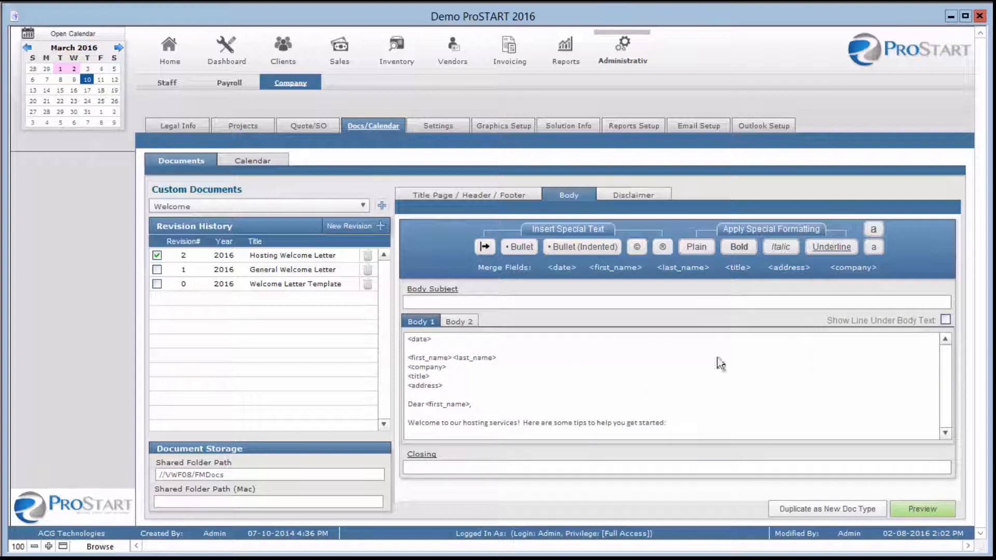
{"action": "left_click", "coordinate": [435, 347]}
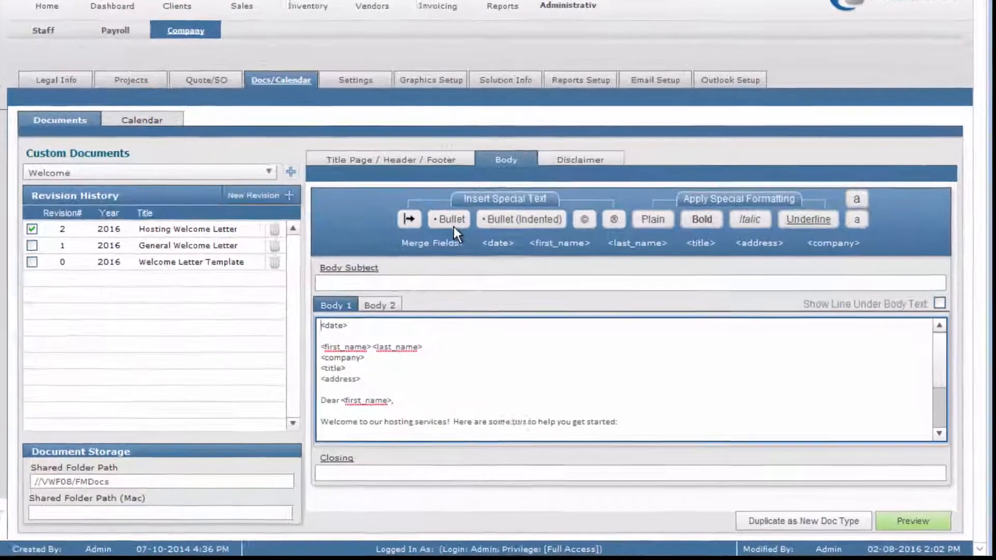
{"action": "left_click", "coordinate": [457, 221]}
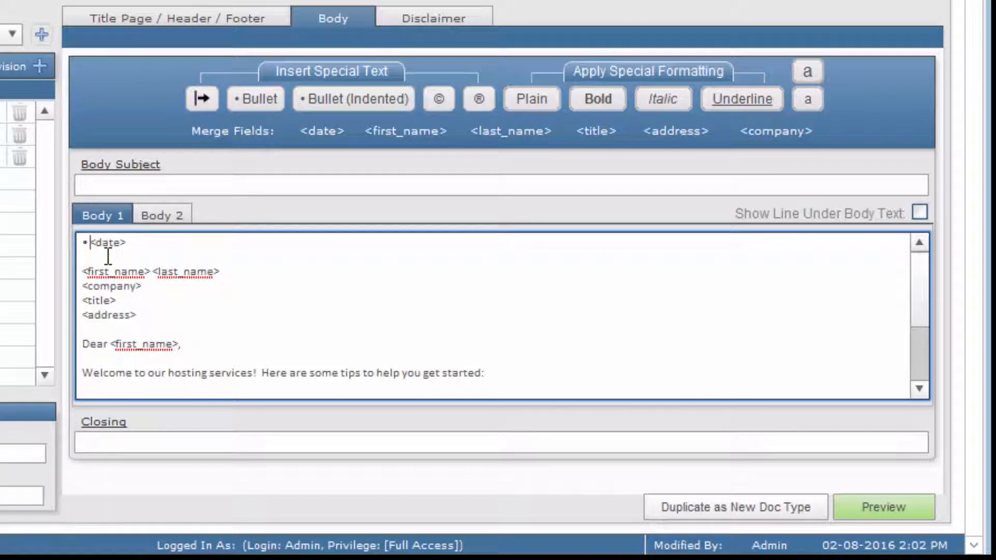
Format the <date> merge field in Body 1 as bold with red text.
{"action": "left_click_drag", "start_coordinate": [126, 242], "coordinate": [87, 242]}
{"action": "left_click", "coordinate": [600, 101]}
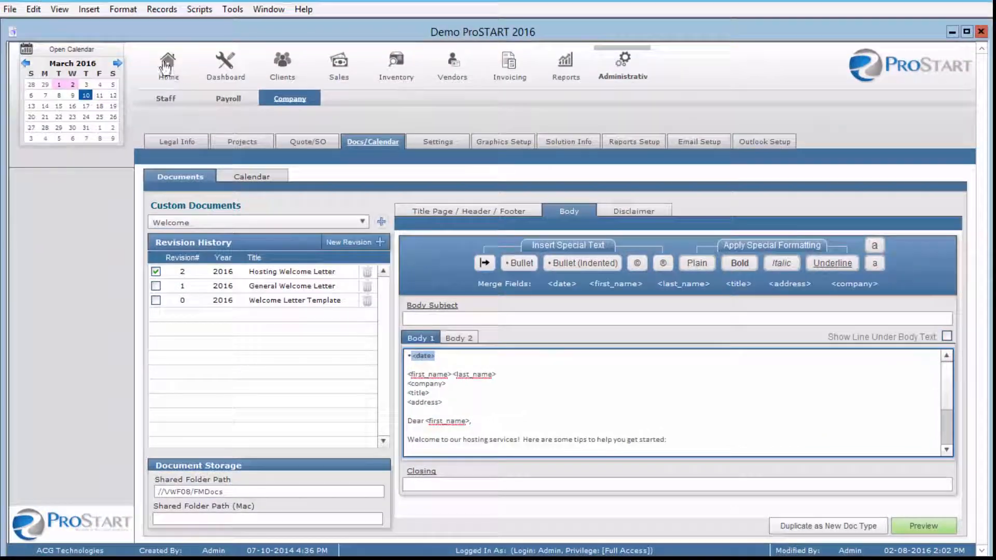
{"action": "left_click", "coordinate": [123, 10]}
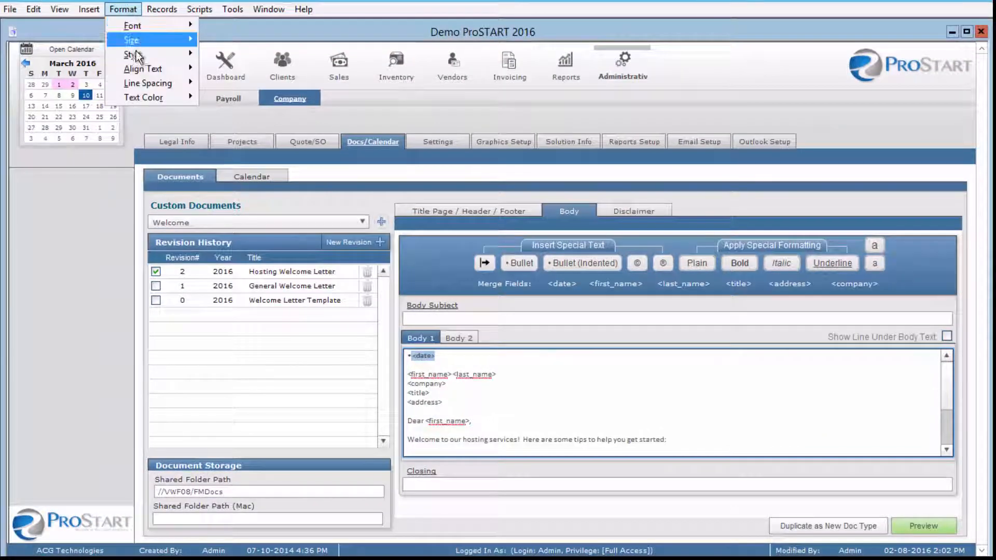
{"action": "mouse_move", "coordinate": [187, 104]}
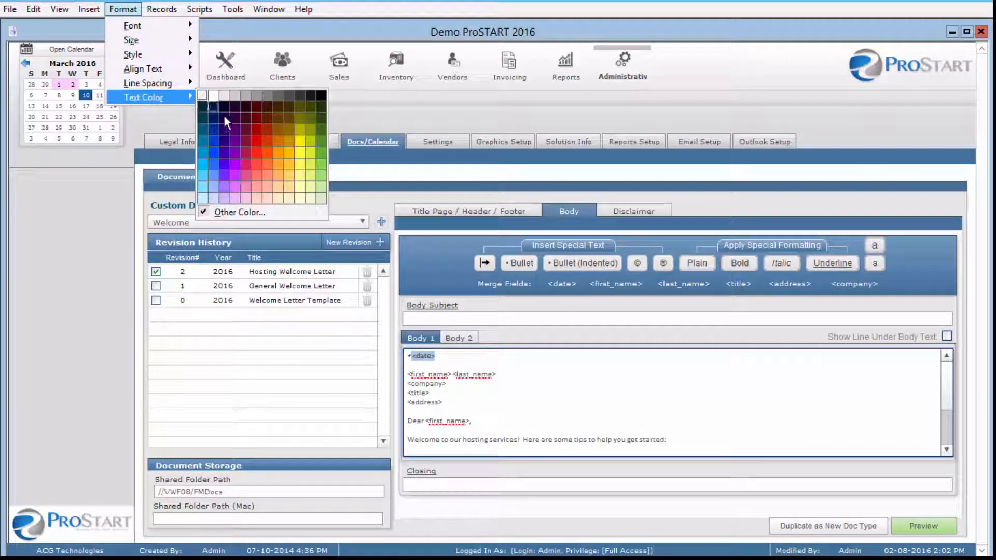
{"action": "left_click", "coordinate": [257, 163]}
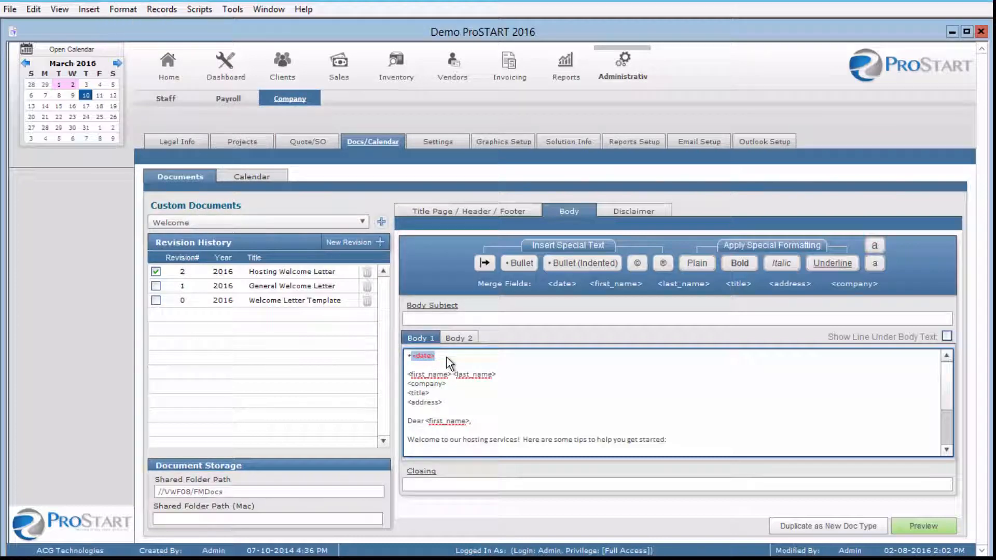
Delete the bulleted <date> line from Body 1 and insert the date merge field again in its place.
{"action": "key", "text": "BackSpace"}
{"action": "key", "text": "BackSpace"}
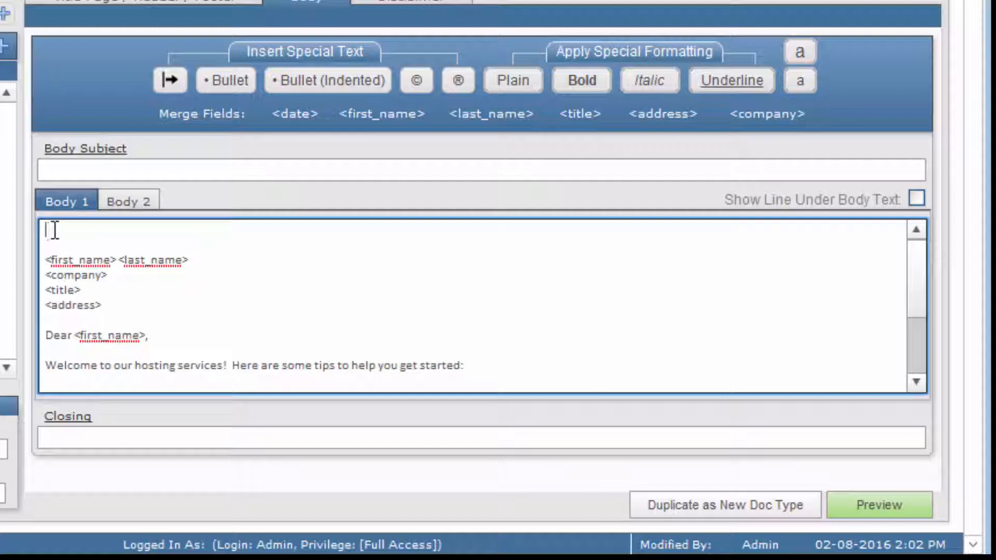
{"action": "left_click", "coordinate": [296, 113]}
{"action": "left_click", "coordinate": [86, 236]}
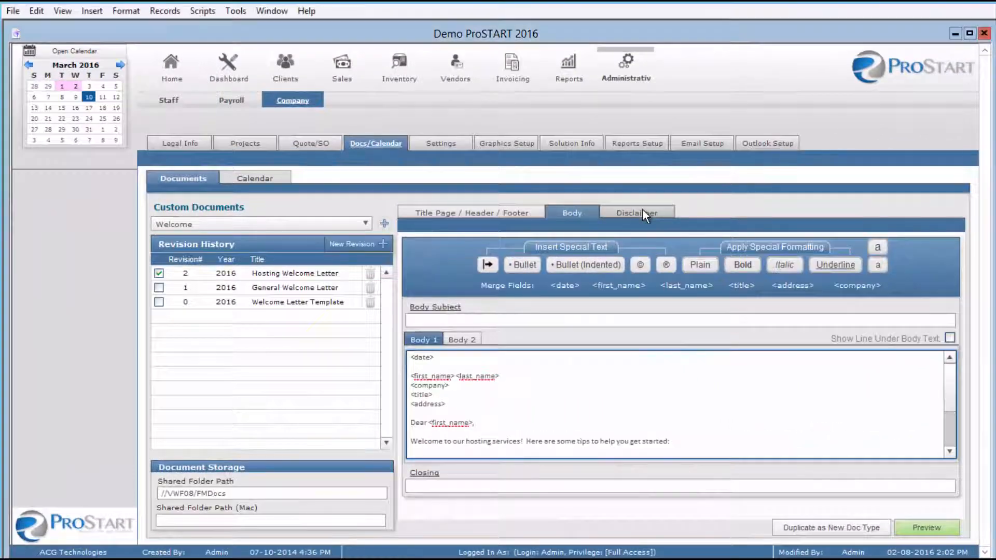
Review the letter's disclaimer text, preview the complete document, and close the preview.
{"action": "left_click", "coordinate": [643, 211]}
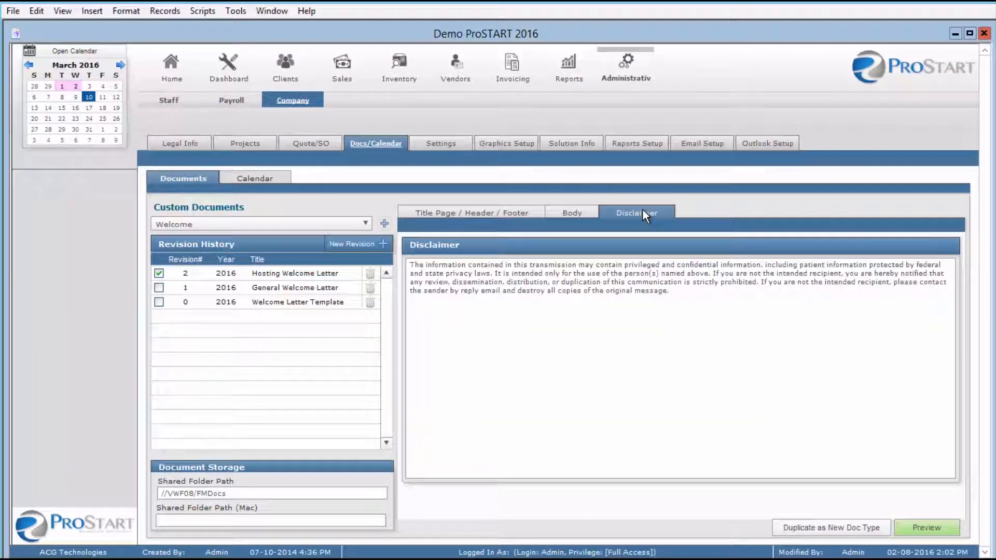
{"action": "left_click", "coordinate": [530, 316]}
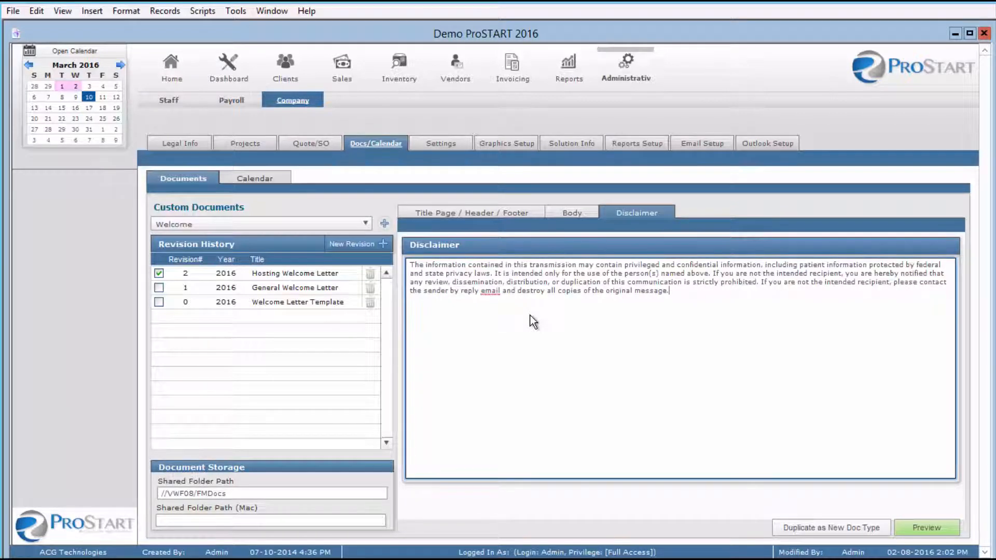
{"action": "key", "text": "ctrl+a"}
{"action": "key", "text": "ctrl+v"}
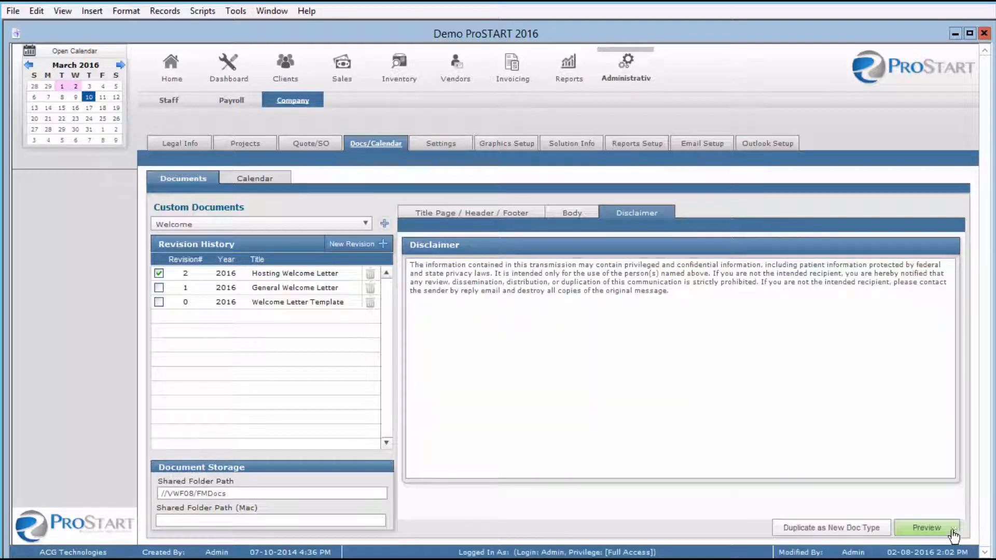
{"action": "left_click", "coordinate": [944, 531]}
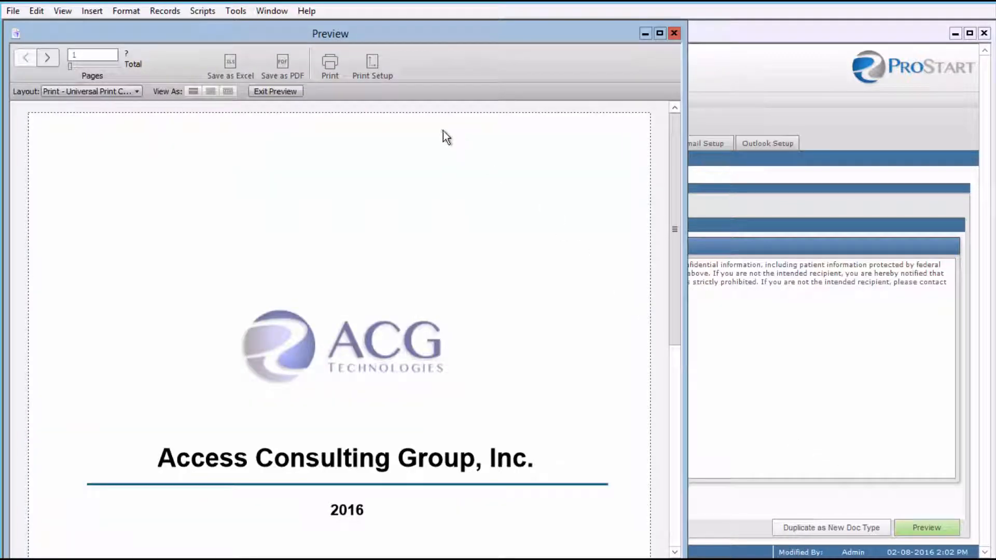
{"action": "left_click", "coordinate": [674, 33]}
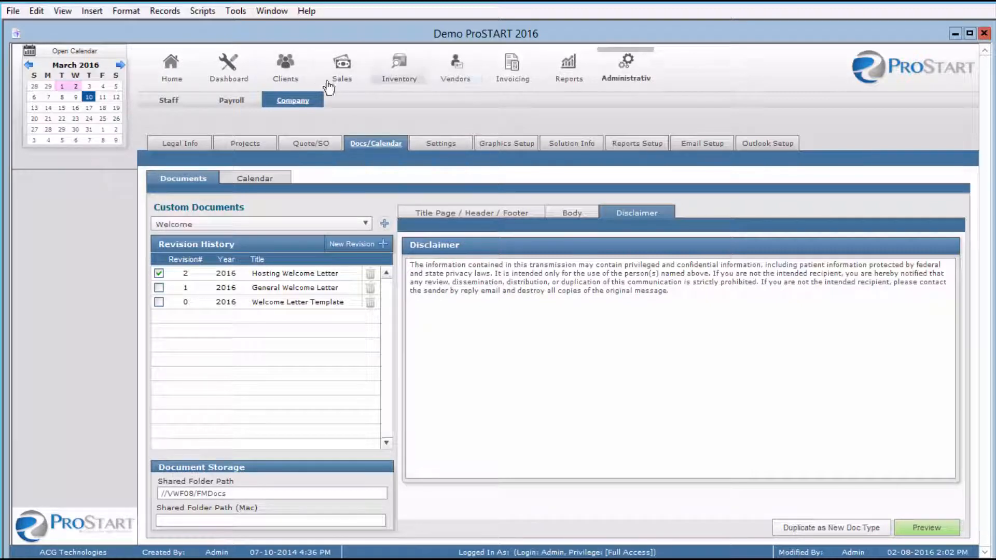
Start printing a custom document from the ACG Technologies client record and select the Welcome document type.
{"action": "left_click", "coordinate": [294, 78]}
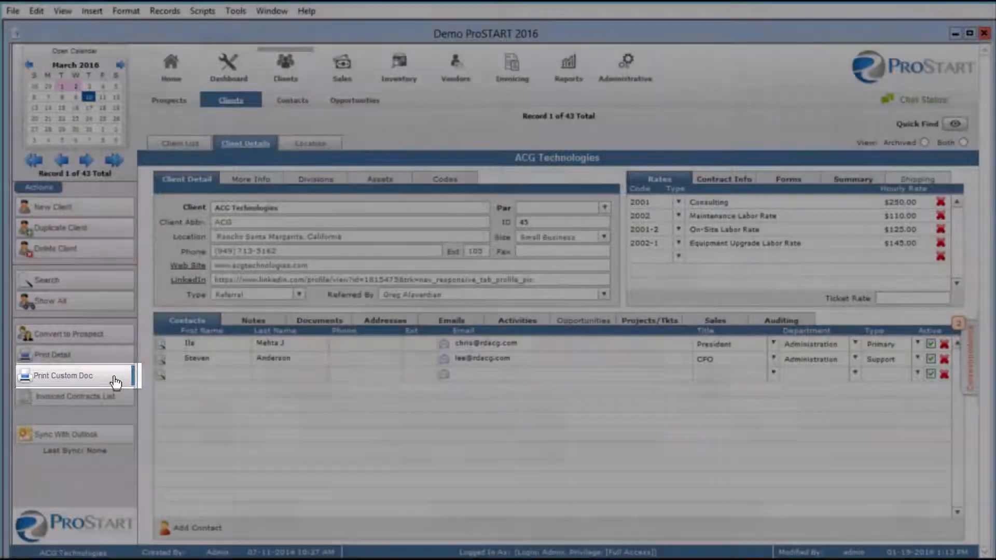
{"action": "left_click", "coordinate": [115, 381]}
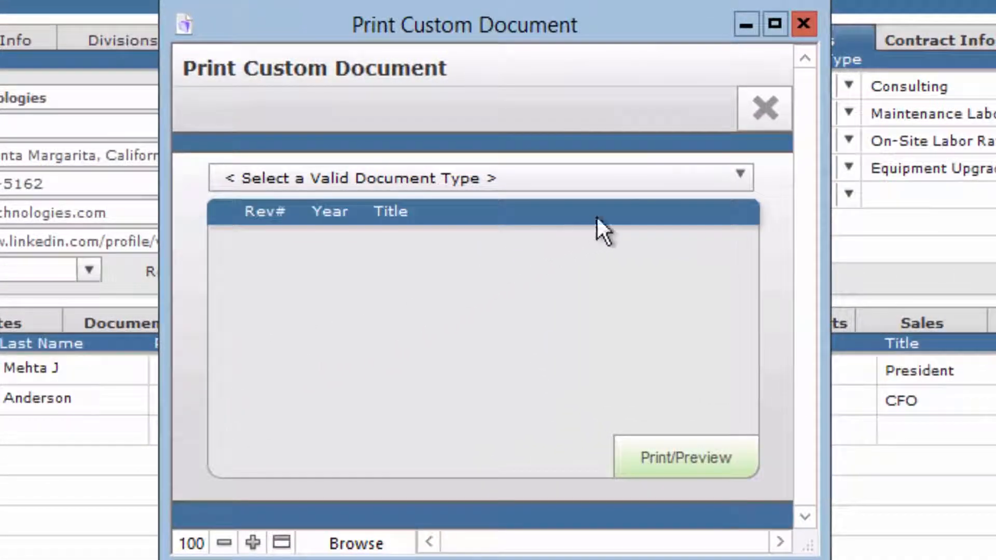
{"action": "left_click", "coordinate": [690, 176]}
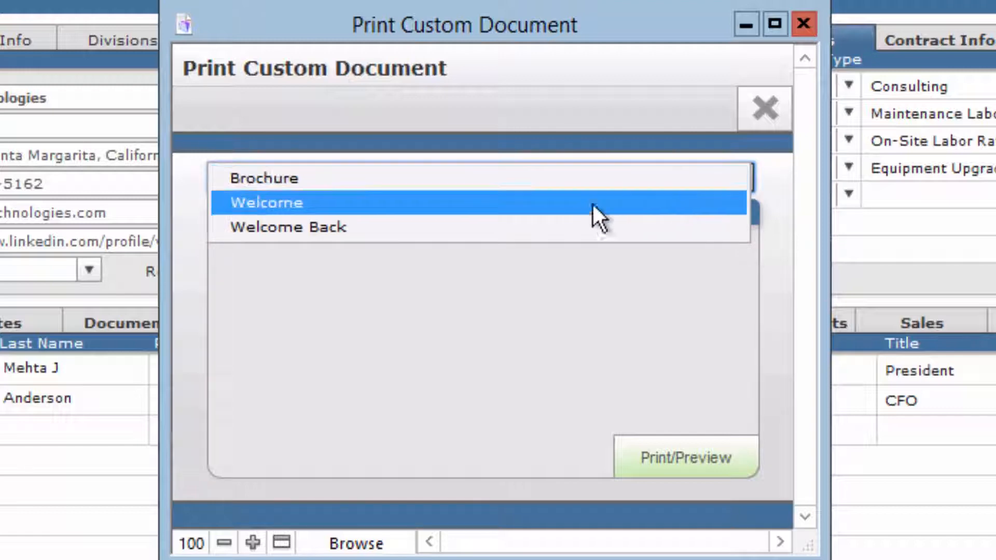
{"action": "left_click", "coordinate": [583, 207]}
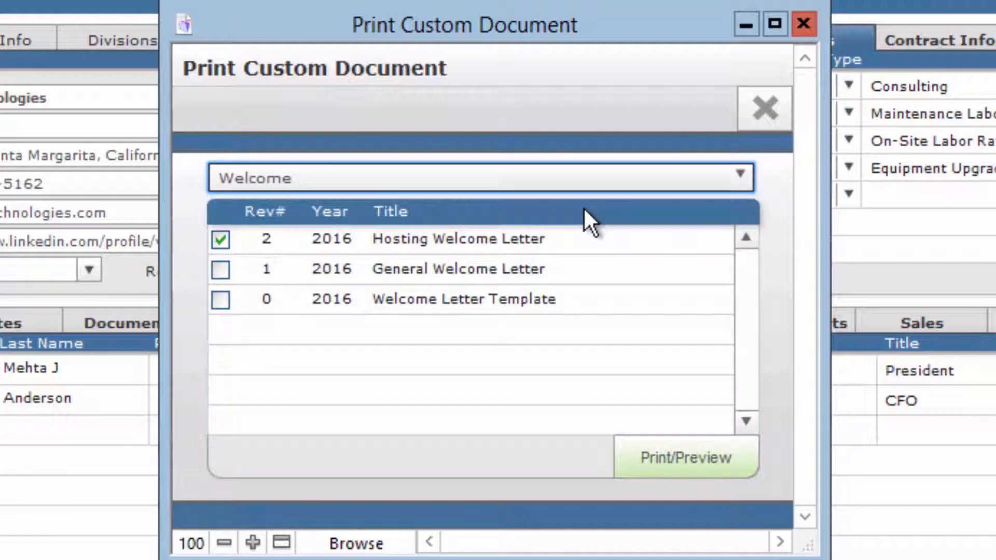